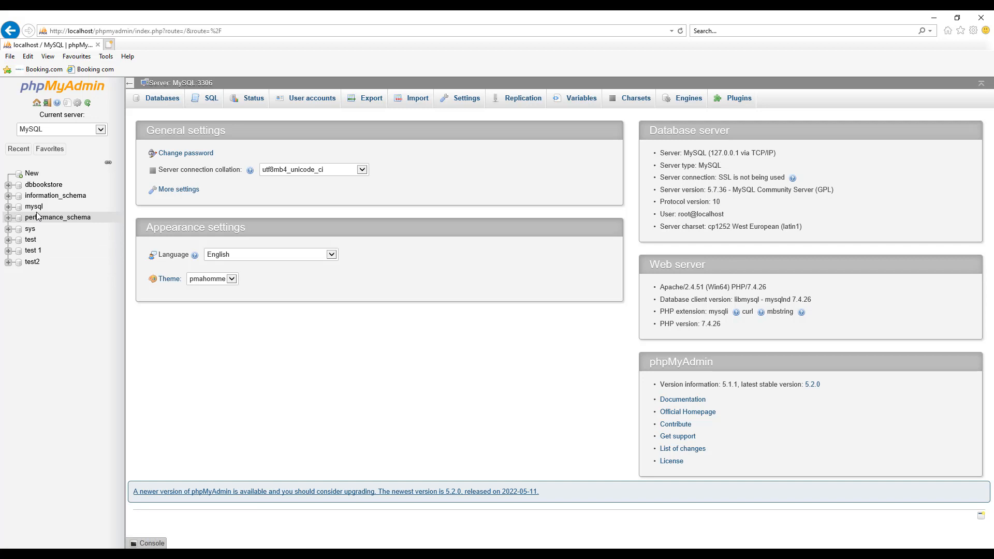
Open the books table of the dbbookstore database to browse its rows
left_click(158, 109)
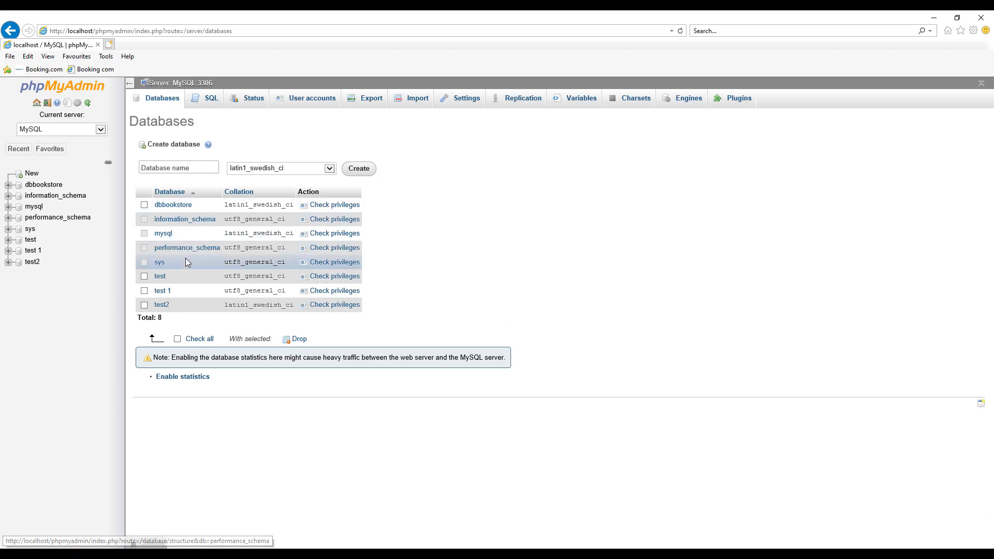
left_click(174, 205)
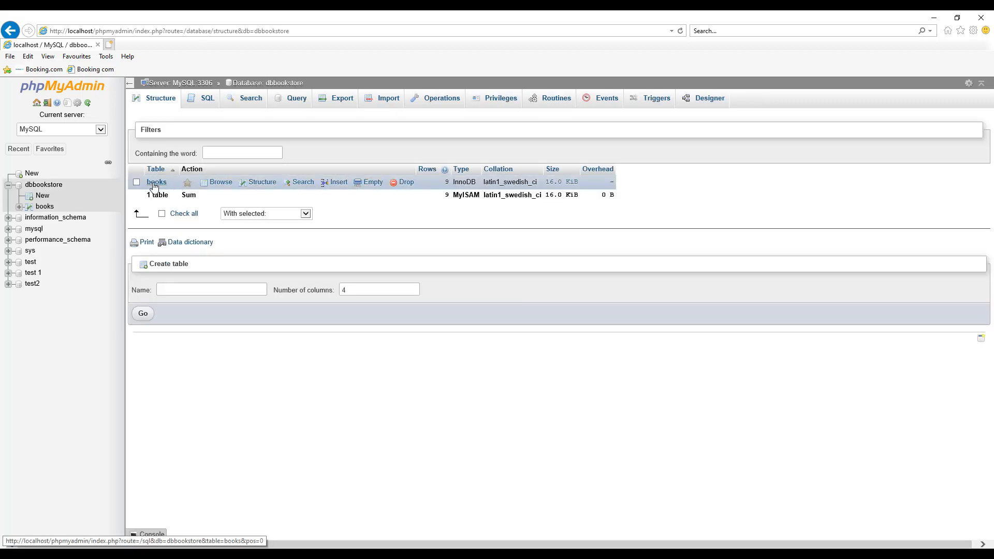
left_click(155, 184)
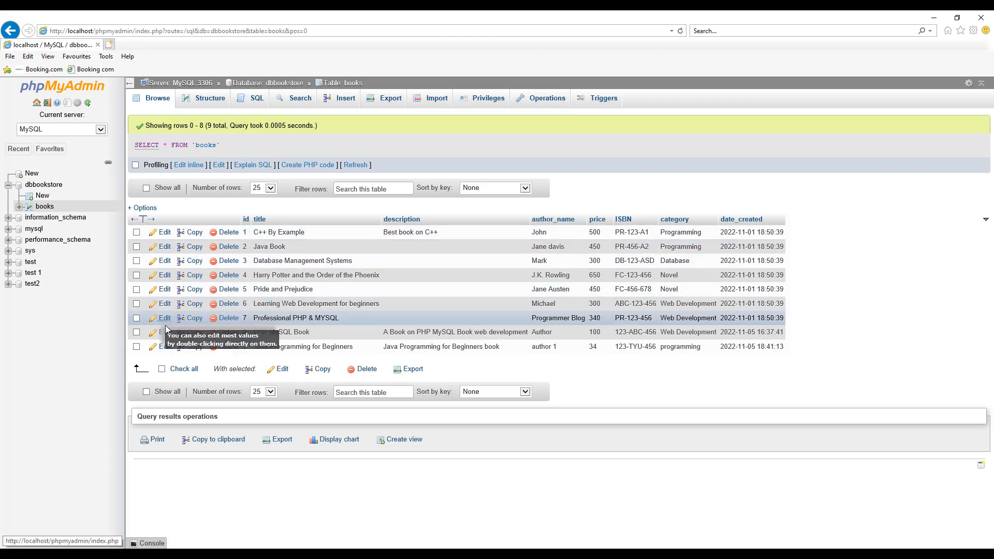
Edit the Java Programming for Beginners row, append "Learn Java by developing example projects" to its description, and save the row
left_click(164, 349)
left_click(536, 249)
type("Learn Java by d")
type("eveloping example project")
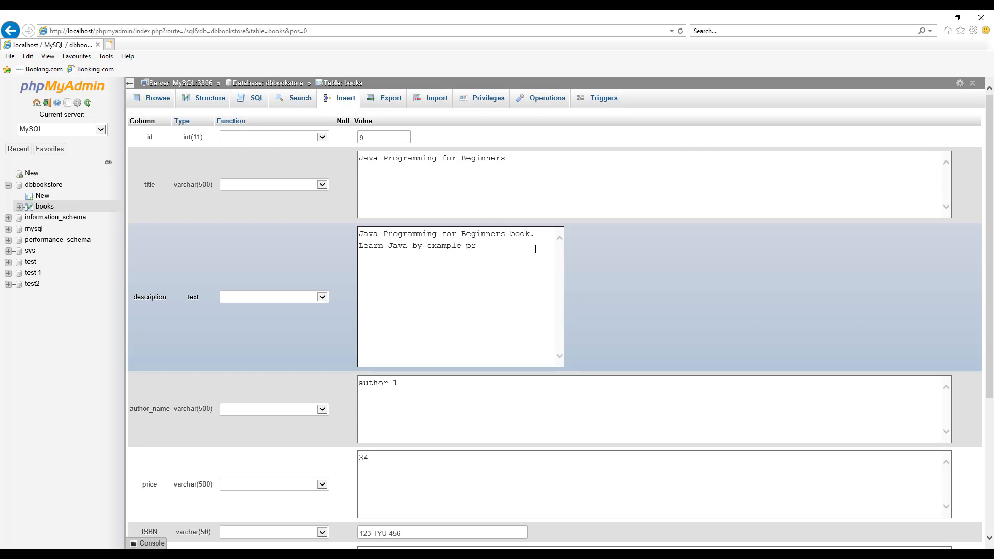
type("s")
left_click(428, 247)
type("developing")
scroll(469, 350, "down", 5)
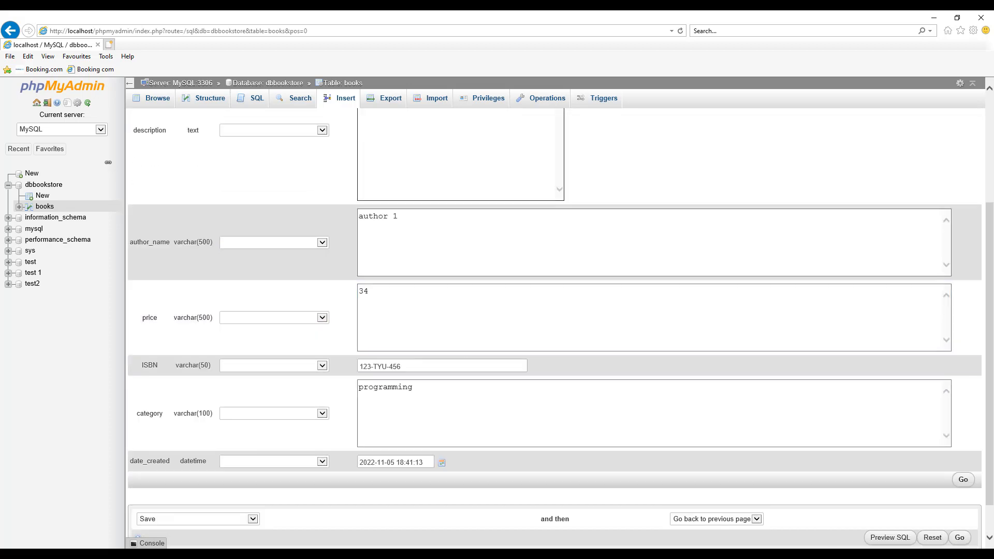
left_click(961, 439)
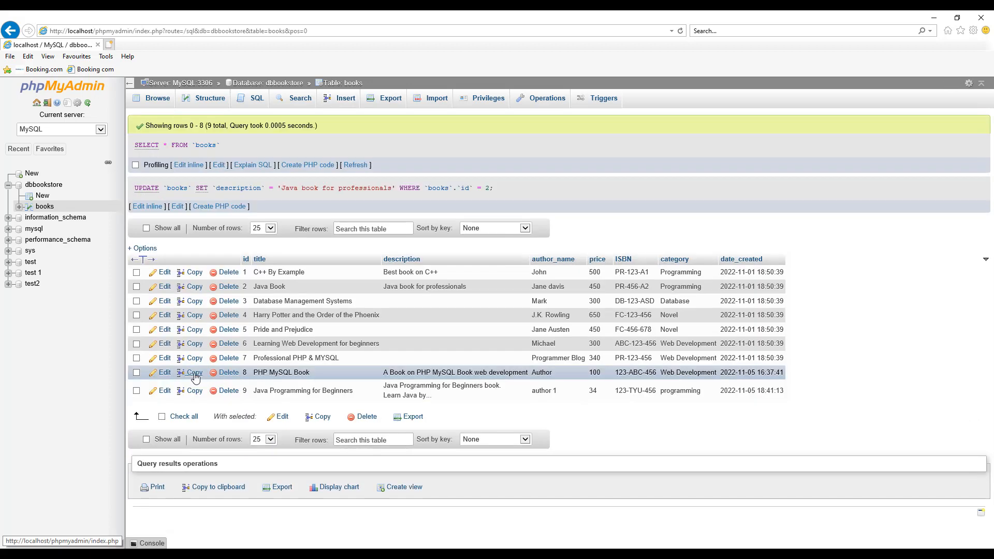
Copy the PHP MySQL Book row, setting the title to "Advanced PHP MySQL Book" and the description to "An advanced Book on PHP MySQL Book web development"
left_click(195, 374)
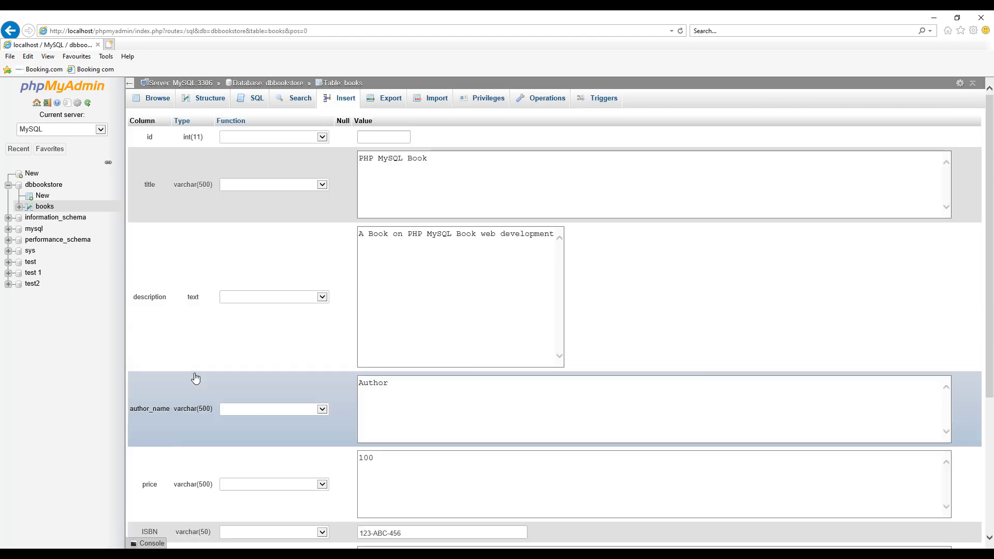
left_click(468, 160)
left_click(358, 158)
type("Advanced")
left_click(367, 234)
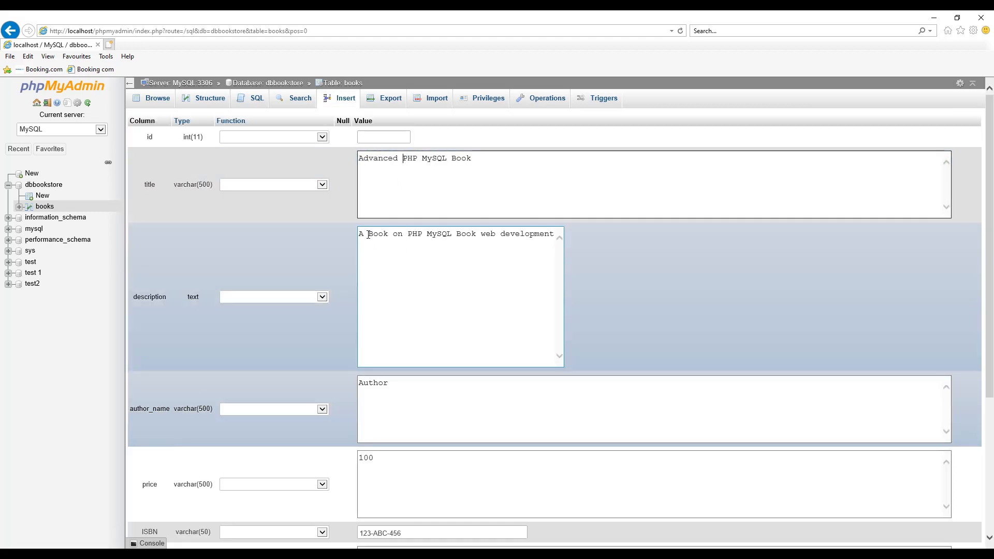
type("n advance")
type("d")
Set the copied row's author name to "Author 1" and ISBN to 123-ABC-4987, and insert it as a new row
scroll(368, 234, "down", 2)
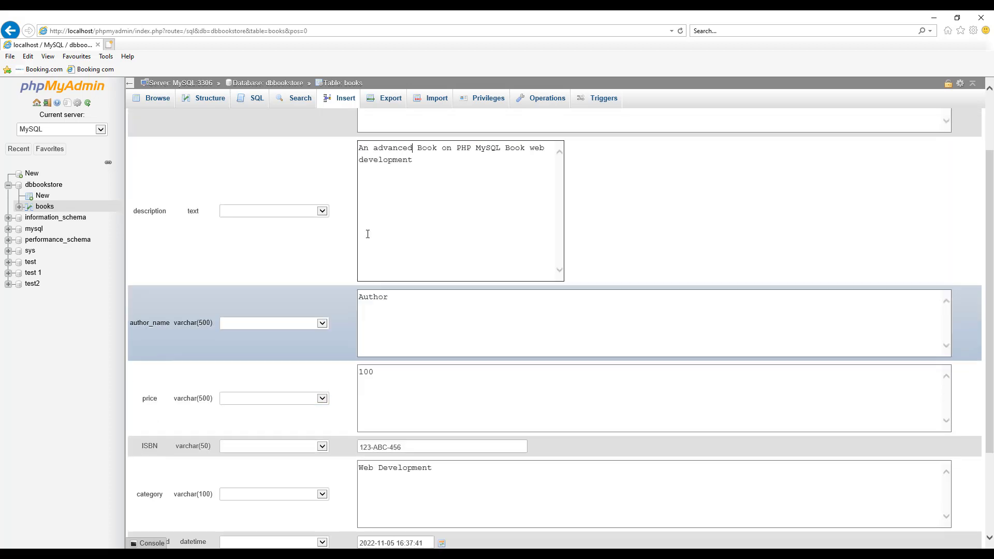
left_click(390, 299)
type("1")
scroll(390, 299, "down", 3)
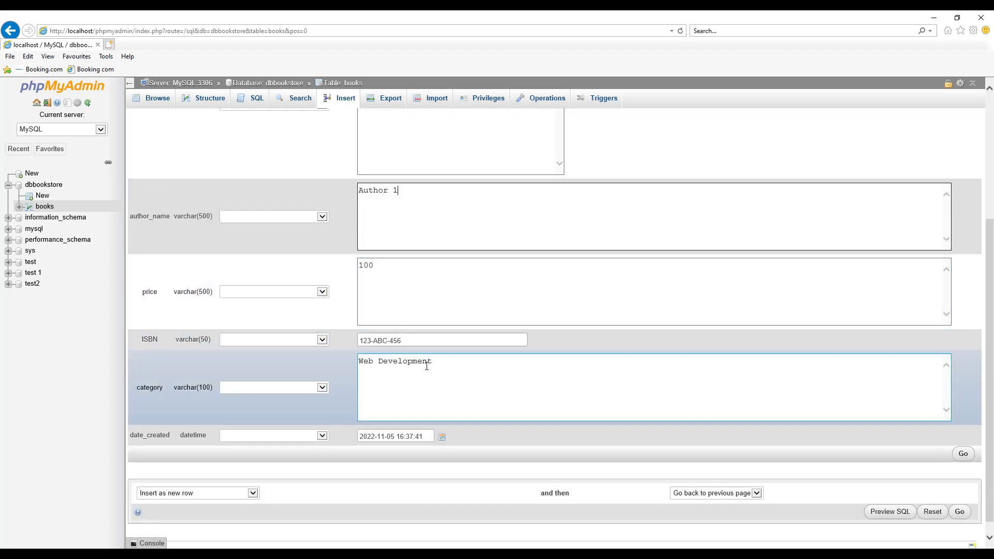
left_click(406, 324)
key("BackSpace")
key("BackSpace")
type("987")
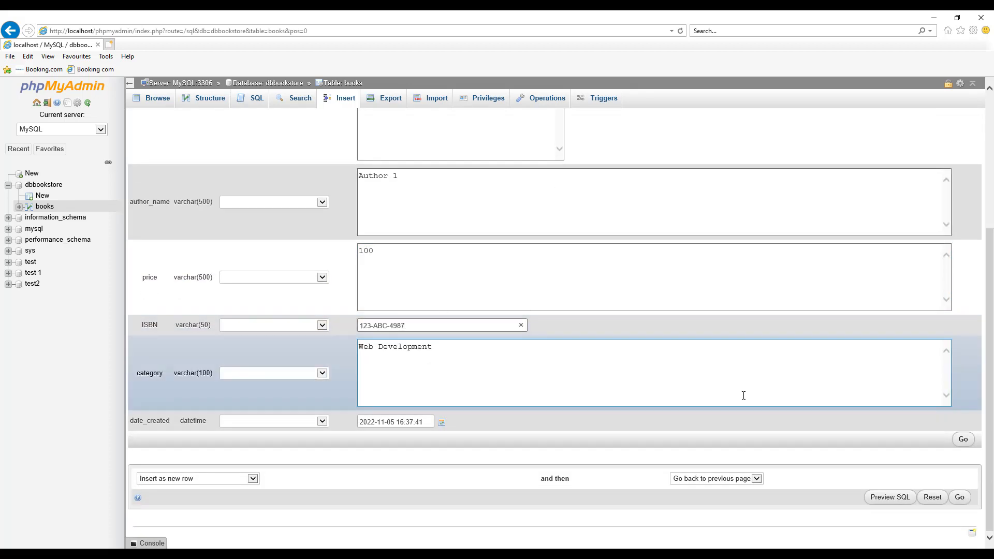
left_click(962, 440)
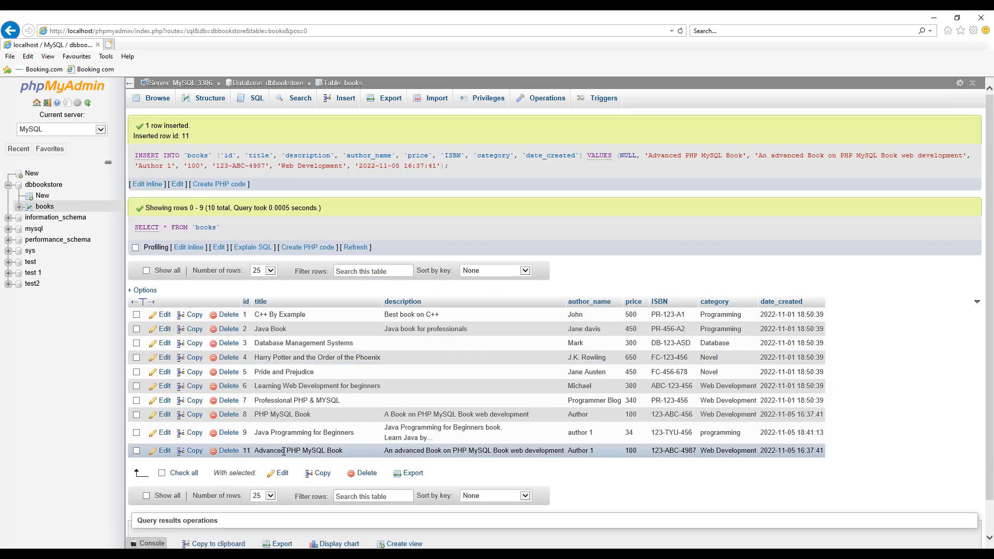
Insert an unchanged copy of the Advanced PHP MySQL Book row, and delete that duplicate with id 12
left_click(195, 451)
scroll(738, 317, "down", 5)
scroll(738, 317, "up", 1)
left_click(964, 440)
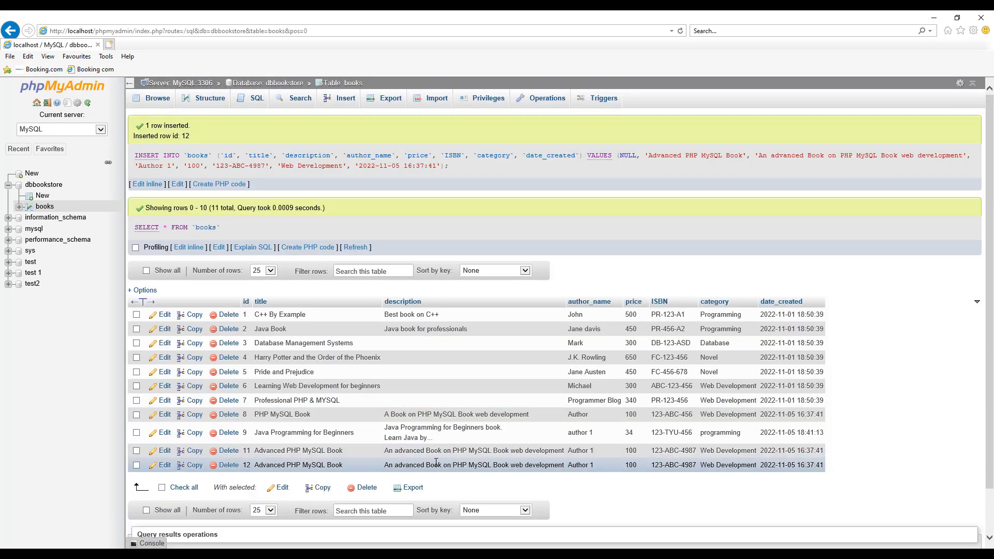
left_click(227, 466)
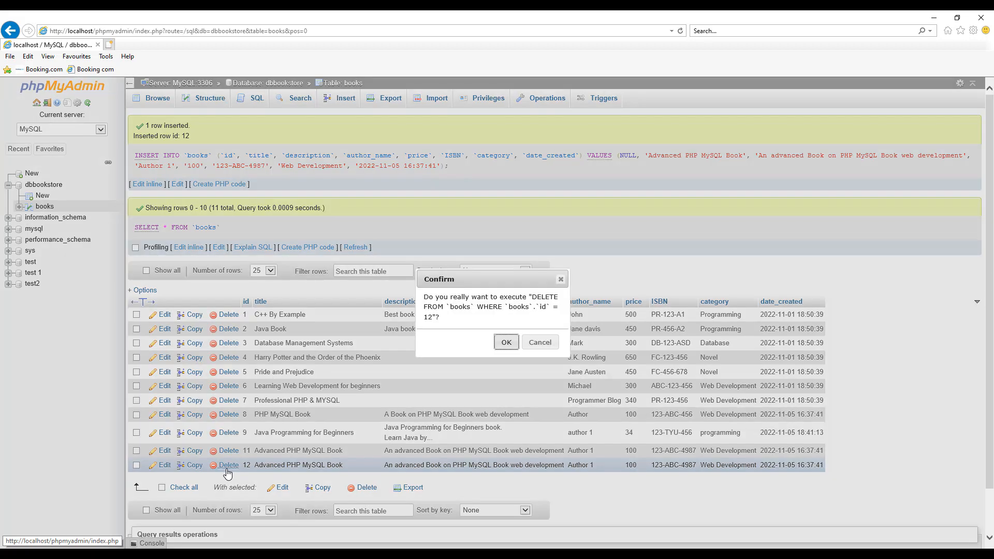
left_click(506, 342)
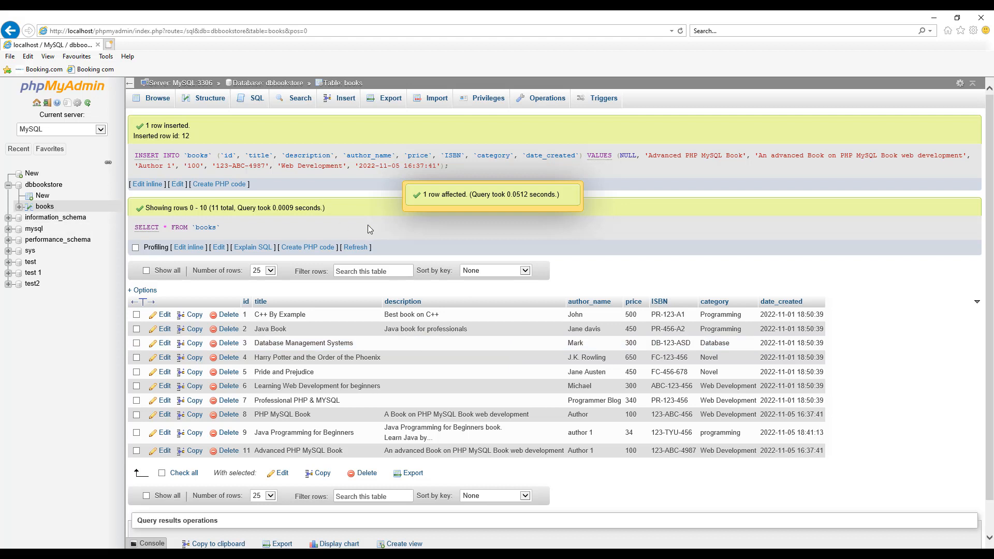
Define one new column after date_created in the books table structure, named date_published, with type DATETIME and null values allowed
left_click(206, 103)
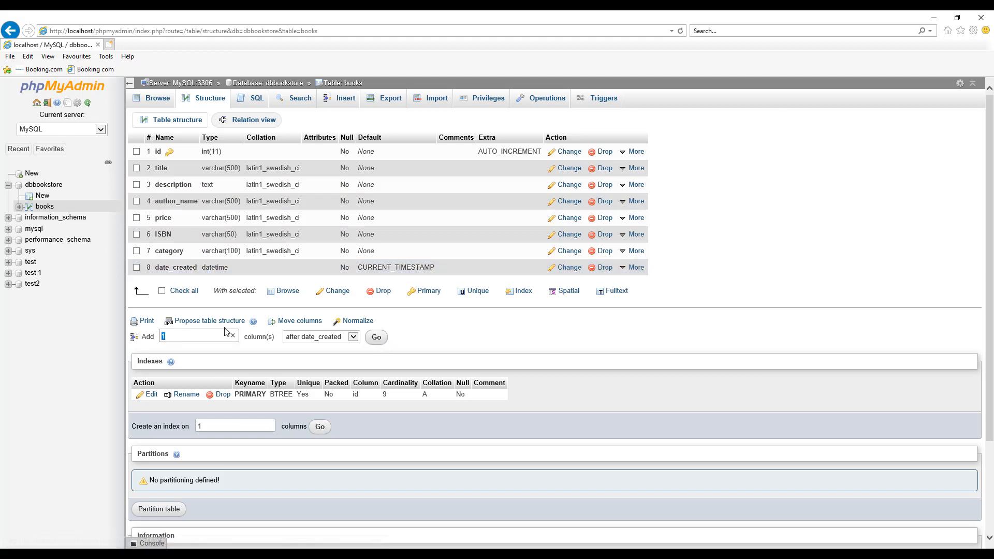
double_click(191, 339)
left_click(377, 340)
left_click(188, 130)
type("date ")
type("published")
left_click(242, 130)
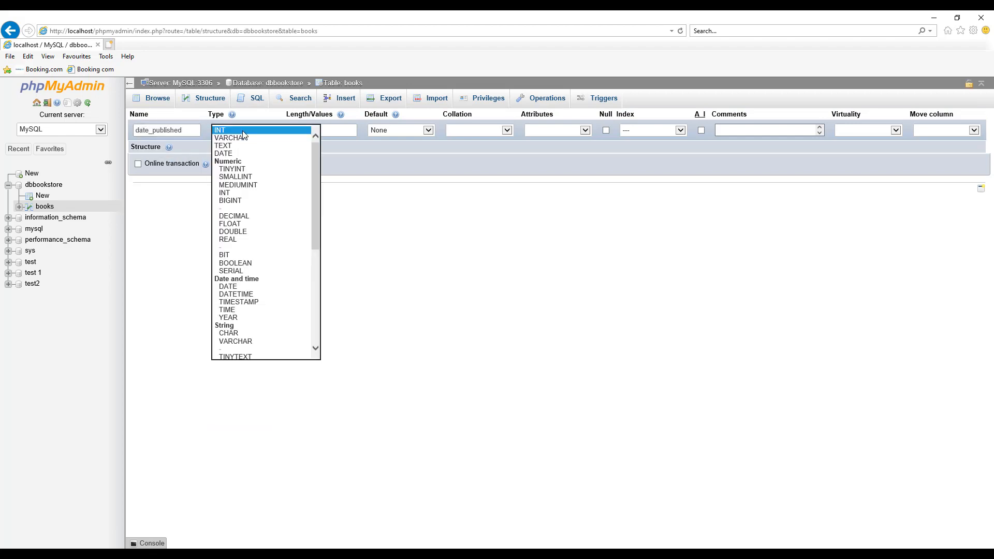
left_click(247, 294)
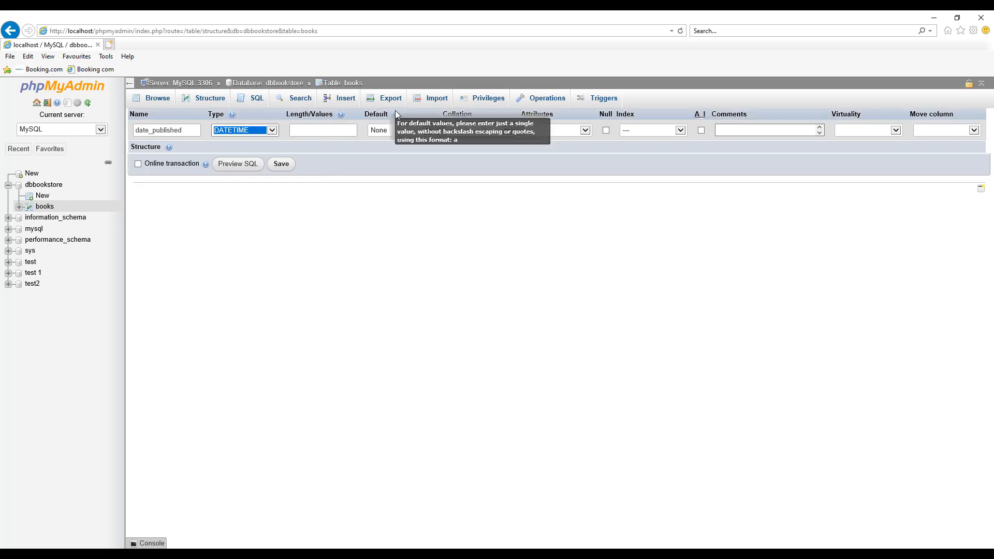
left_click(606, 130)
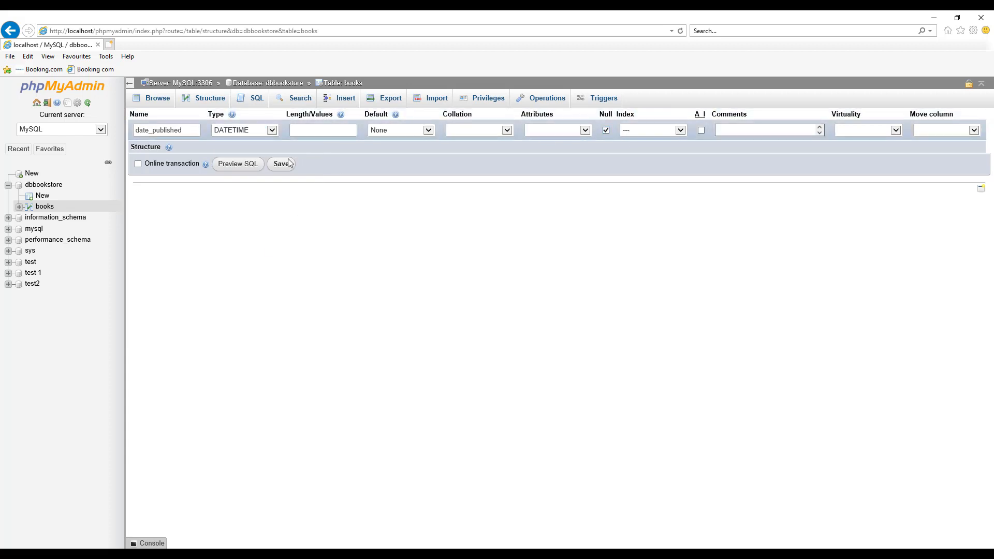
Preview the SQL for the date_published column, save the column, and show the books table structure
left_click(236, 166)
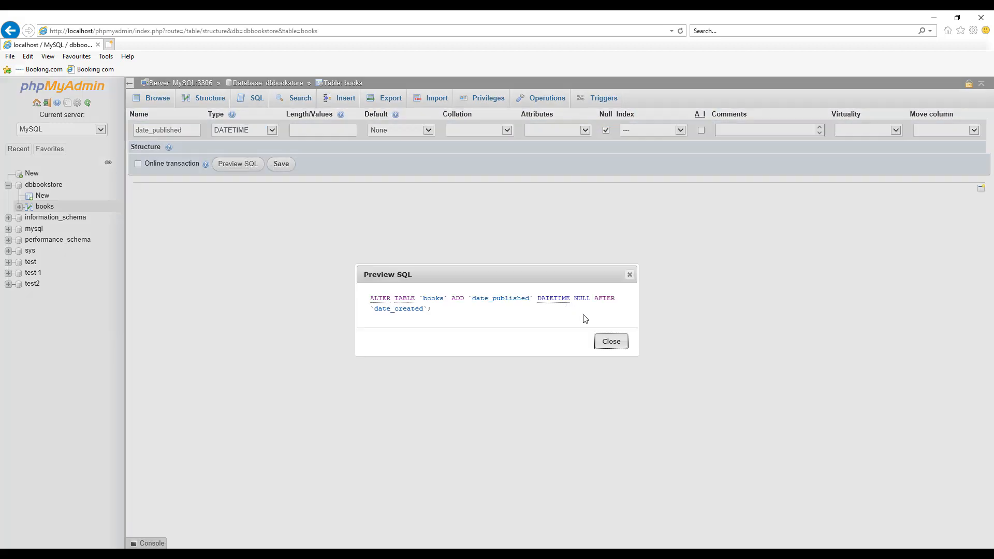
left_click(611, 343)
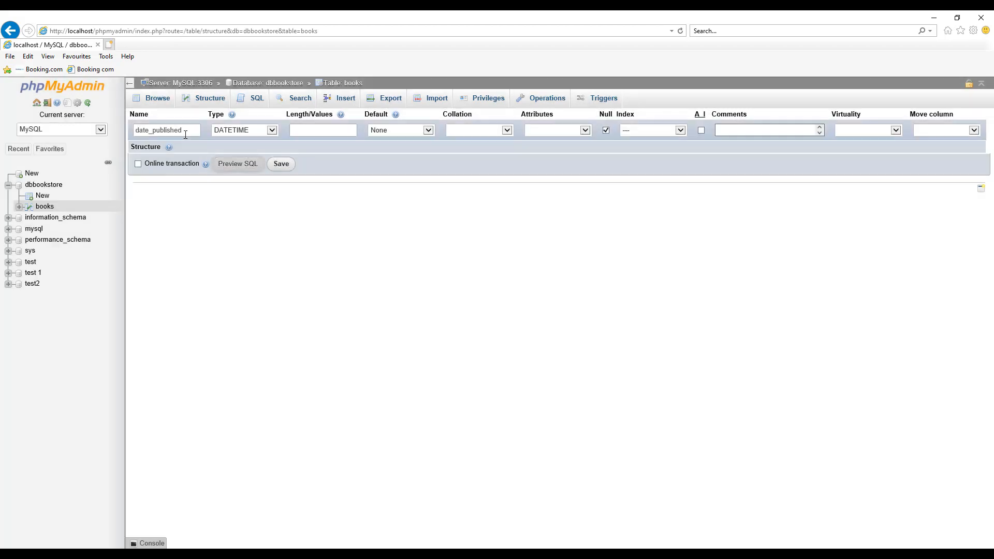
left_click(282, 166)
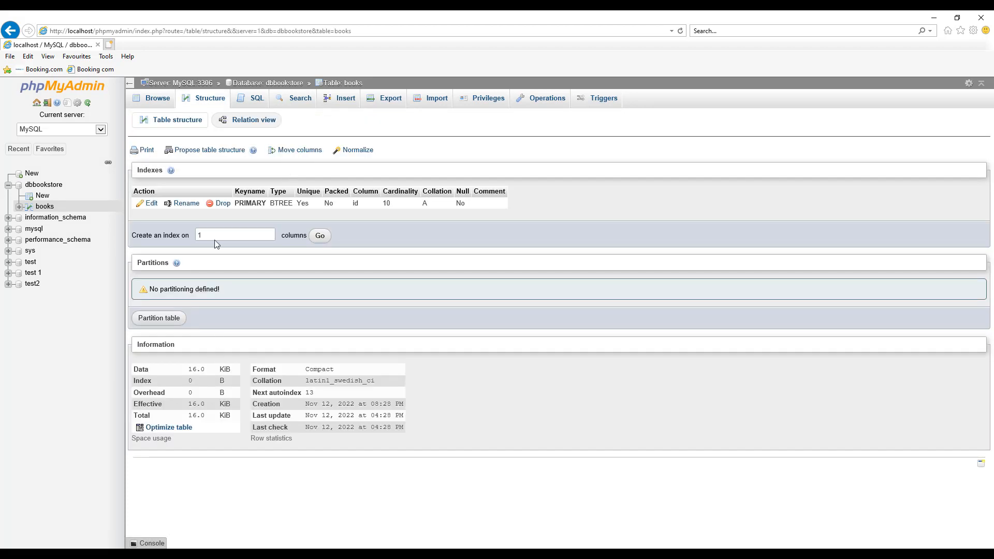
left_click(207, 100)
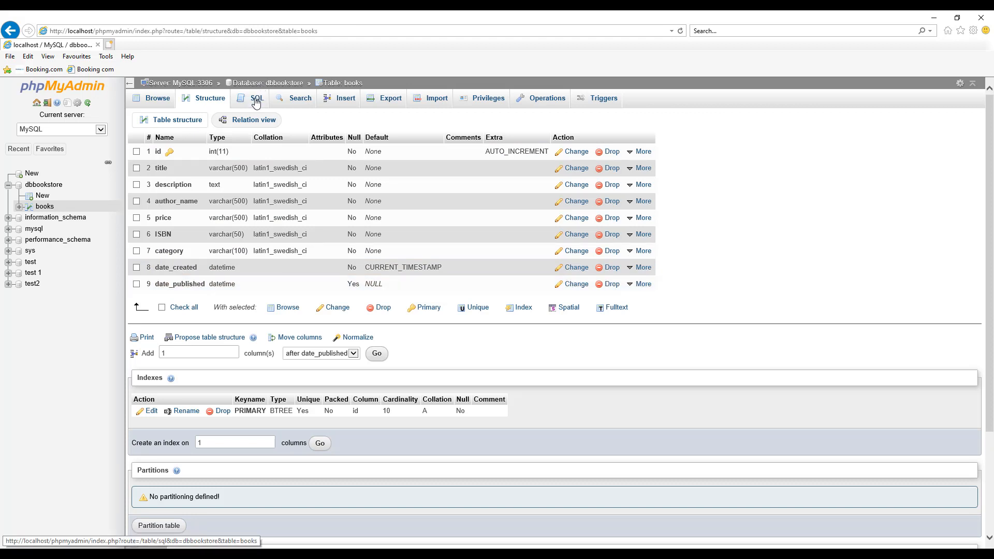
Search the books table for the row whose id equals 2
left_click(279, 105)
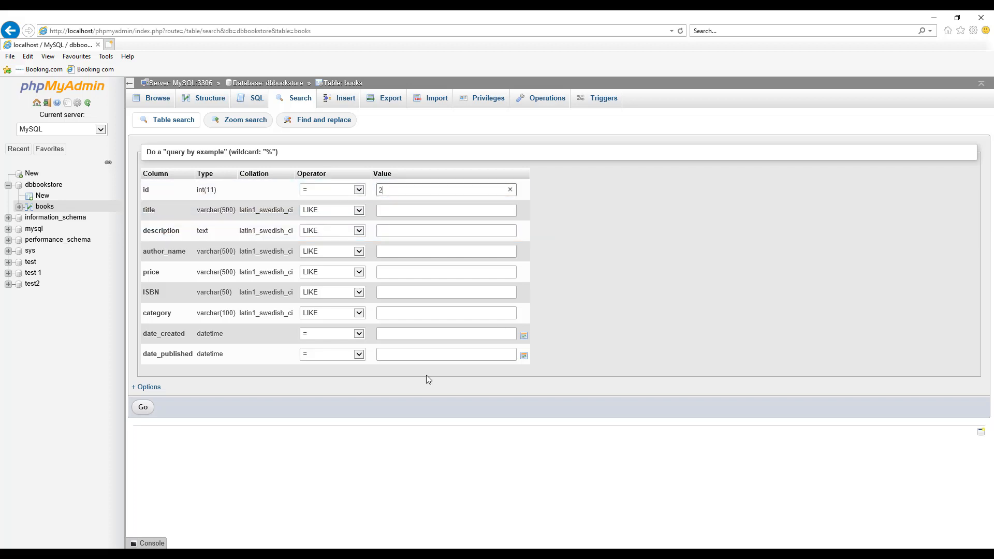
left_click(144, 407)
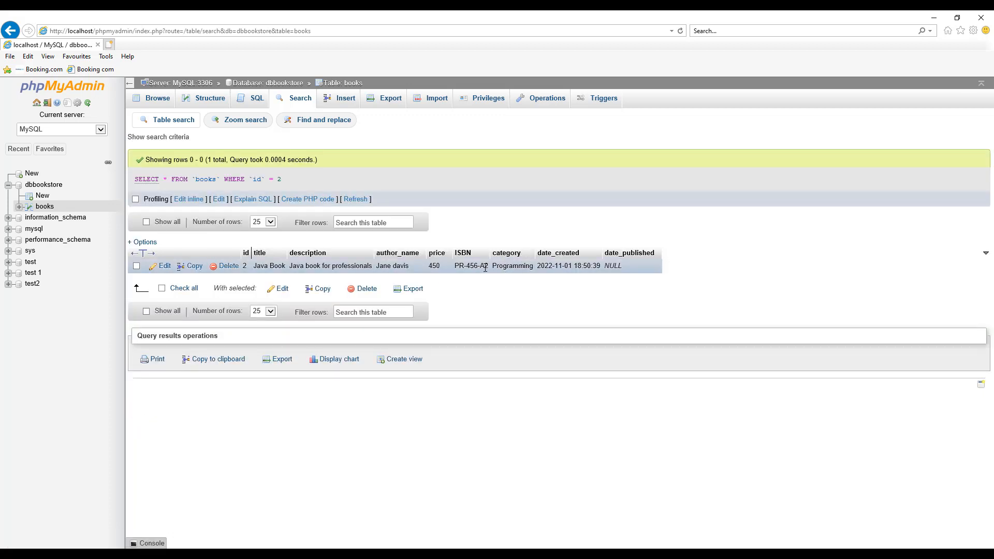
Start a new books row with title "Web development Made Easy" and description "Web development Made Easy book for beginners"
left_click(342, 99)
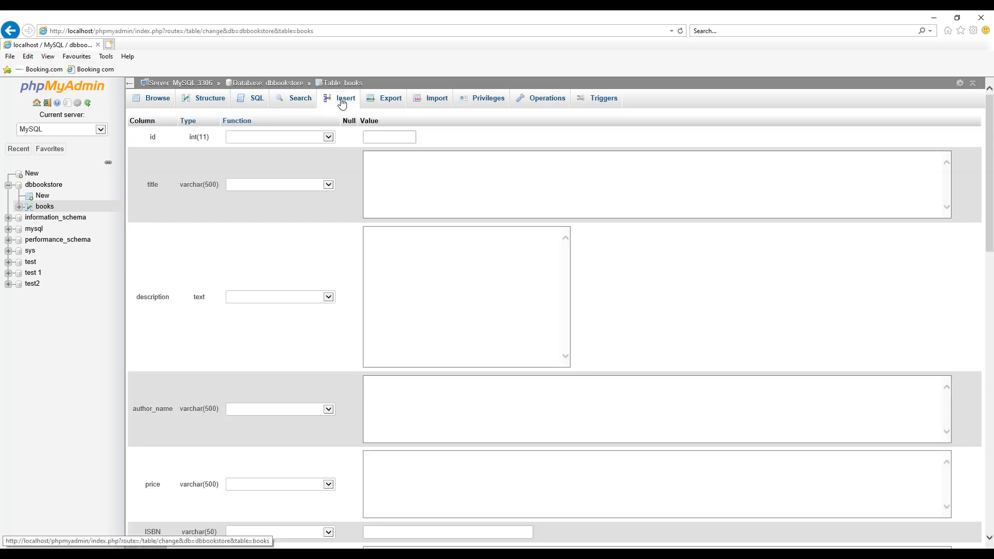
left_click(399, 170)
type("Web development Made Easy")
key("ctrl+a")
key("ctrl+c")
left_click(440, 275)
key("ctrl+v")
type("book for beginners")
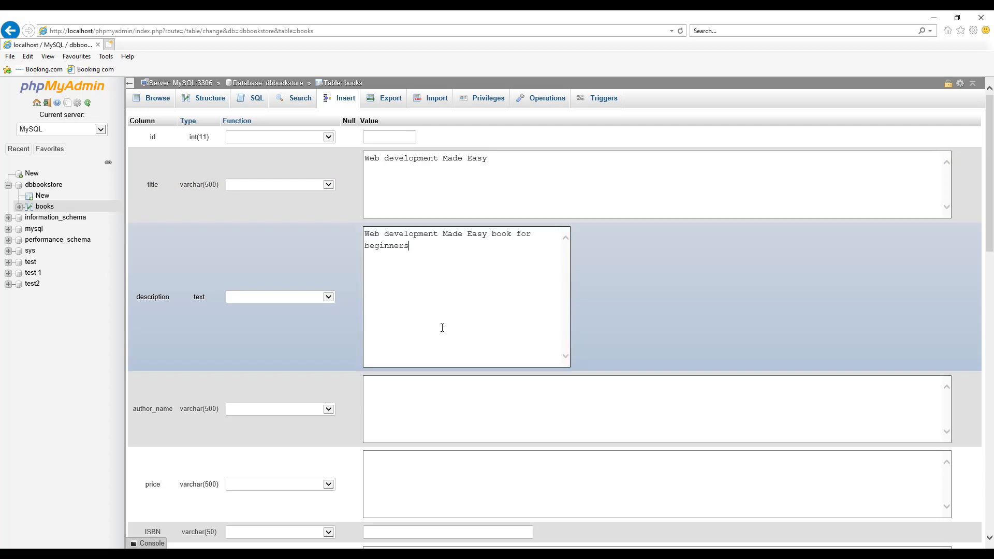
Set the new row's author name to "author" and its price to 35
left_click(432, 399)
type("author")
scroll(431, 399, "down", 3)
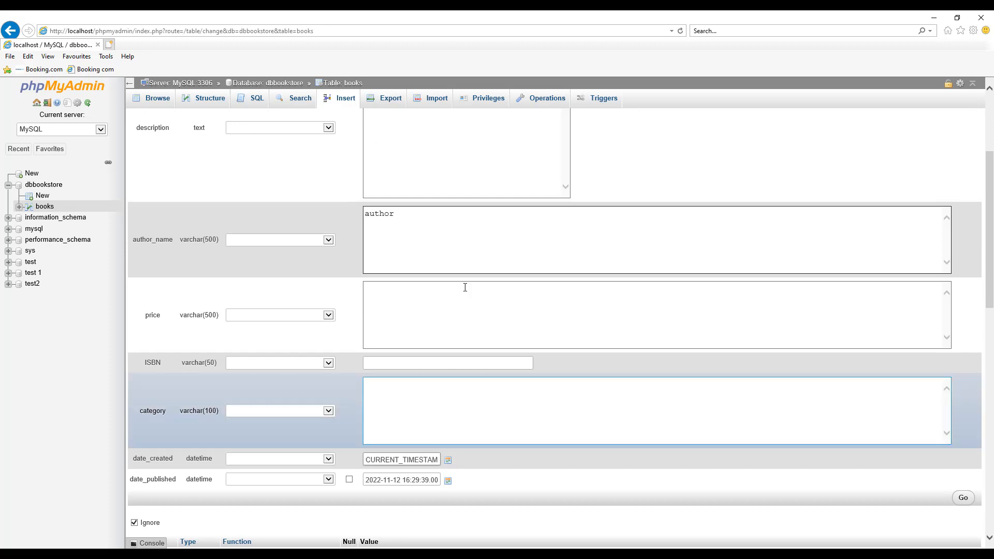
left_click(451, 304)
type("35")
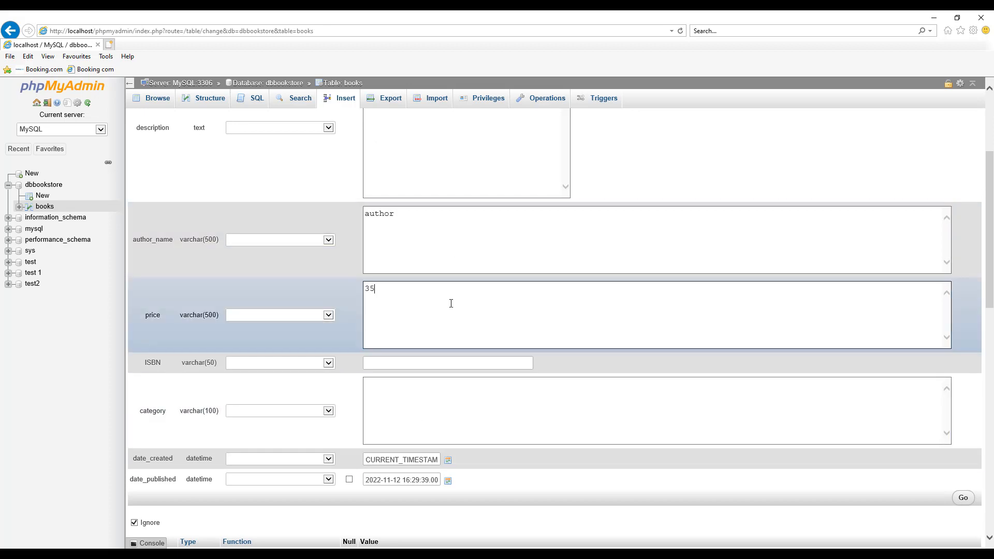
Set the new row's ISBN to 123-ABC-4980 and its category to "programming"
scroll(451, 303, "down", 2)
left_click(445, 290)
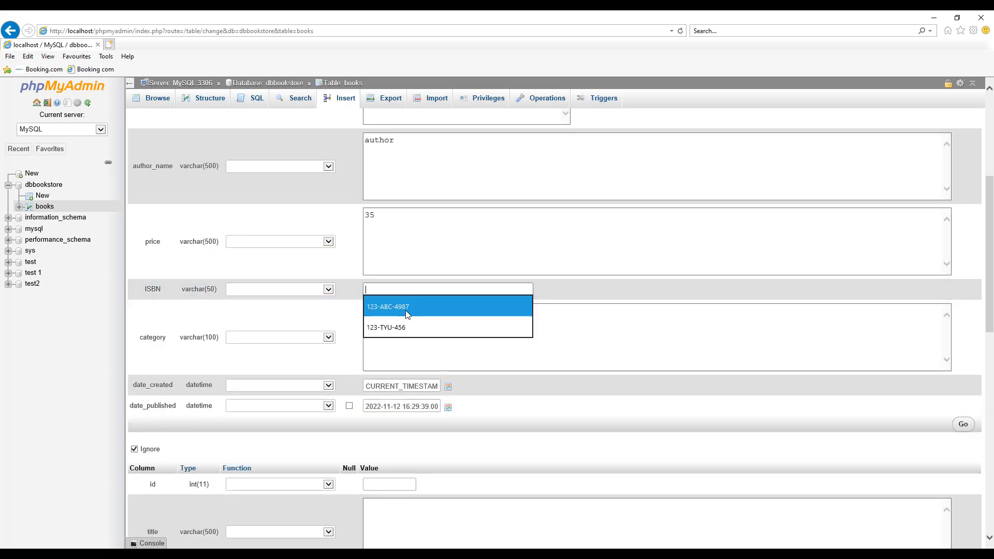
left_click(405, 309)
key("BackSpace")
type("0")
left_click(416, 325)
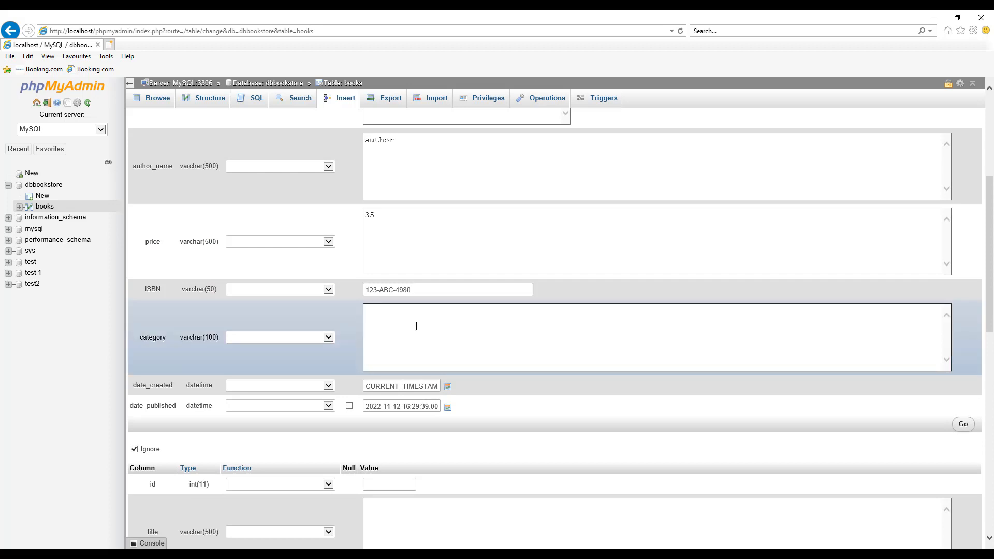
type("programming")
Set the new row's date_published to 1 November 2022 using the date picker
scroll(416, 326, "down", 2)
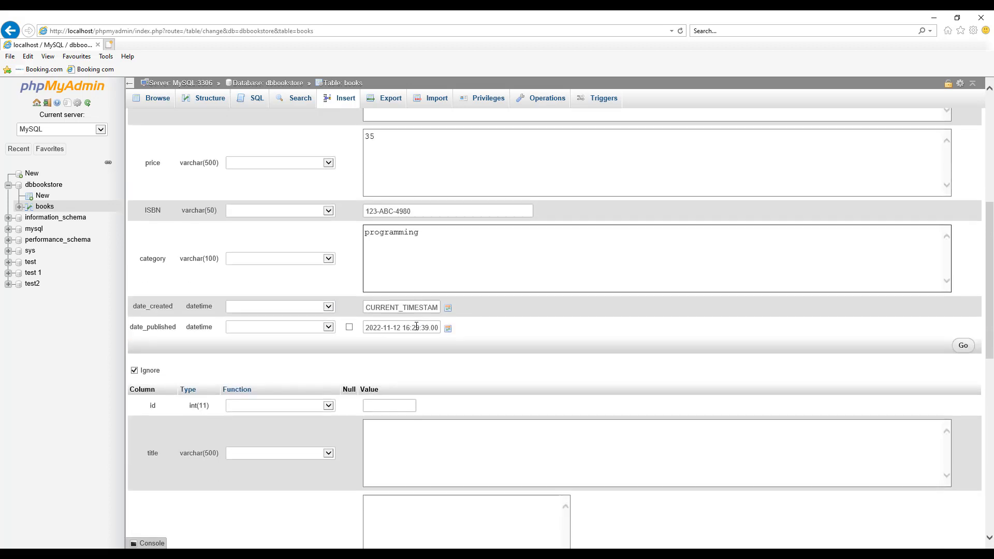
left_click(446, 300)
left_click(446, 301)
left_click(448, 323)
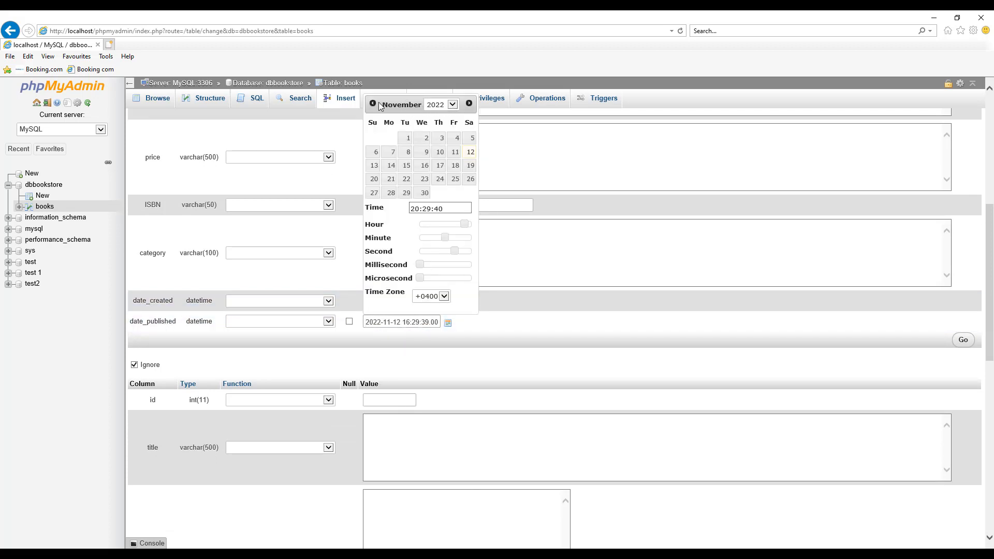
left_click(407, 138)
left_click(496, 315)
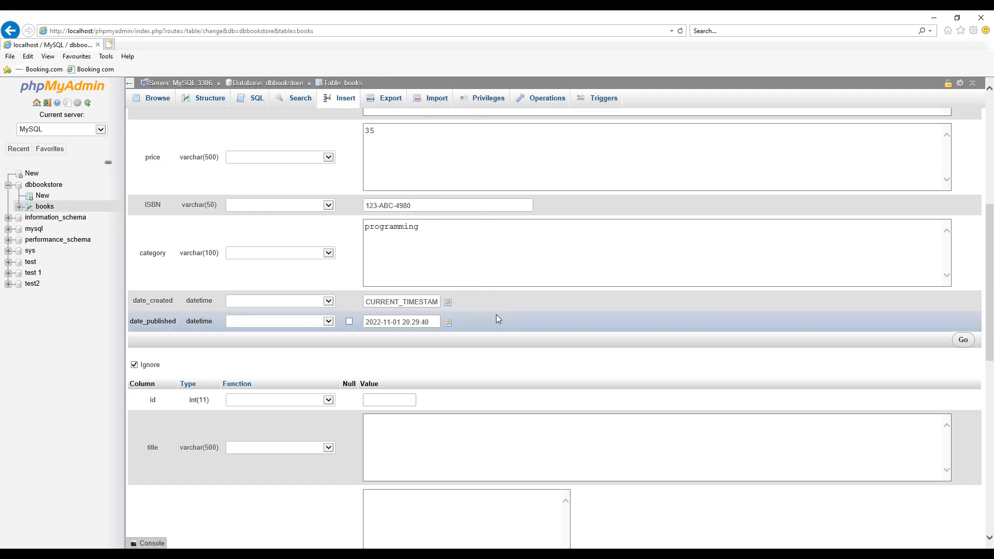
Insert the new "Web development Made Easy" row into the books table and browse the table's rows
left_click(963, 340)
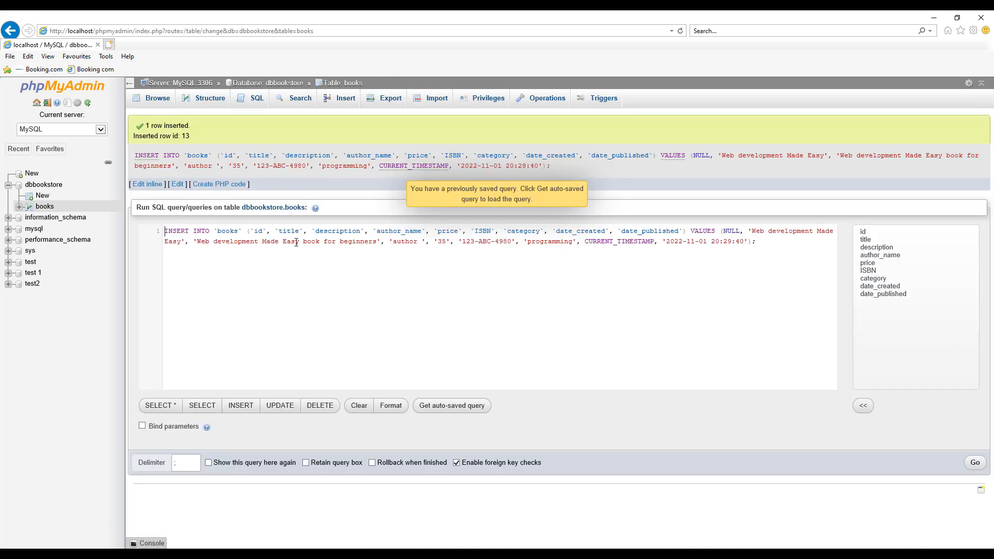
left_click(157, 98)
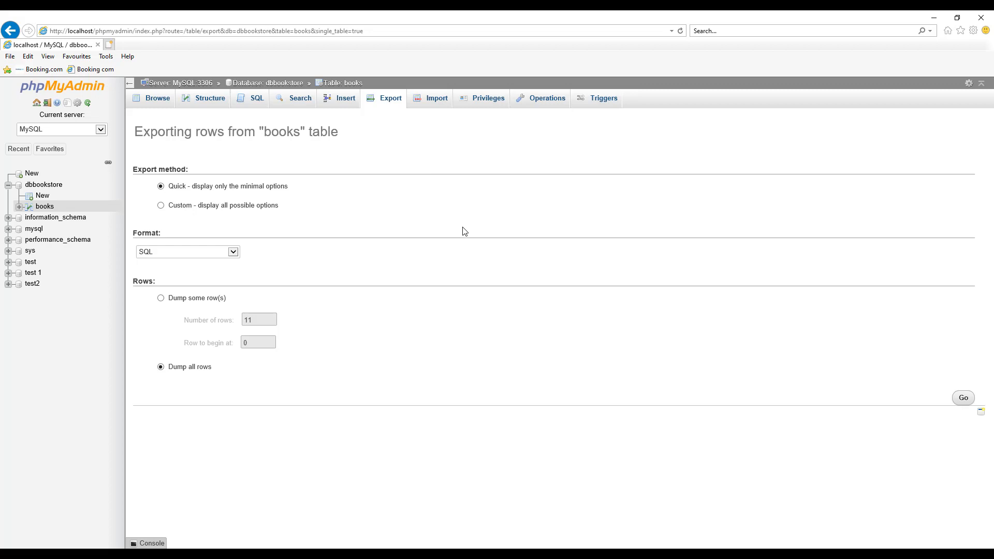
Export all rows of the books table in SQL format using the custom method, with the output viewed as text
left_click(174, 205)
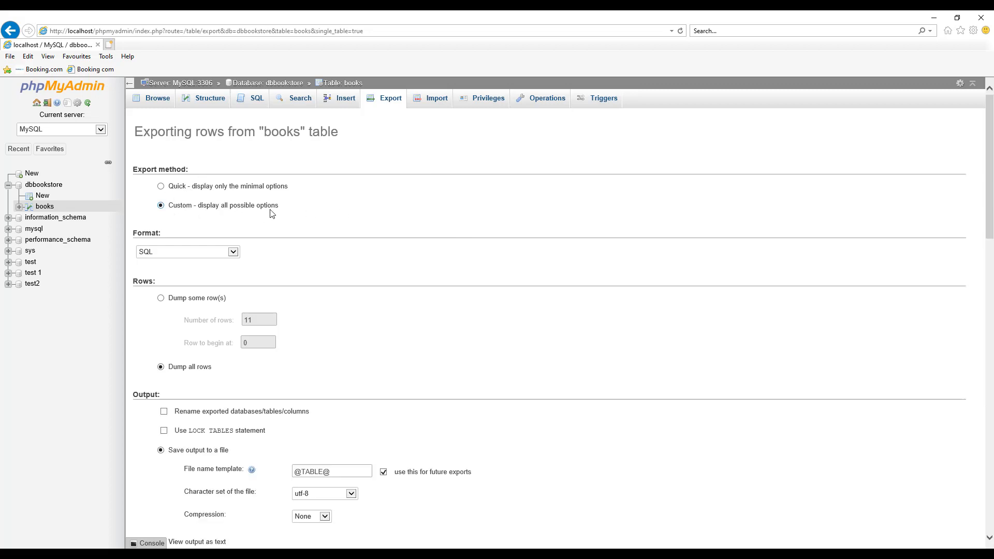
scroll(271, 214, "down", 4)
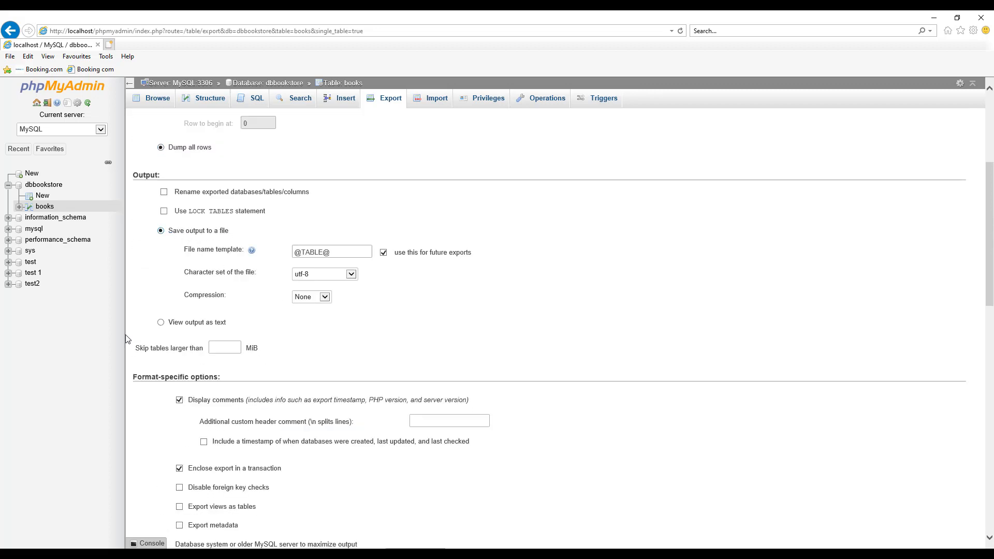
left_click(161, 322)
scroll(839, 395, "down", 8)
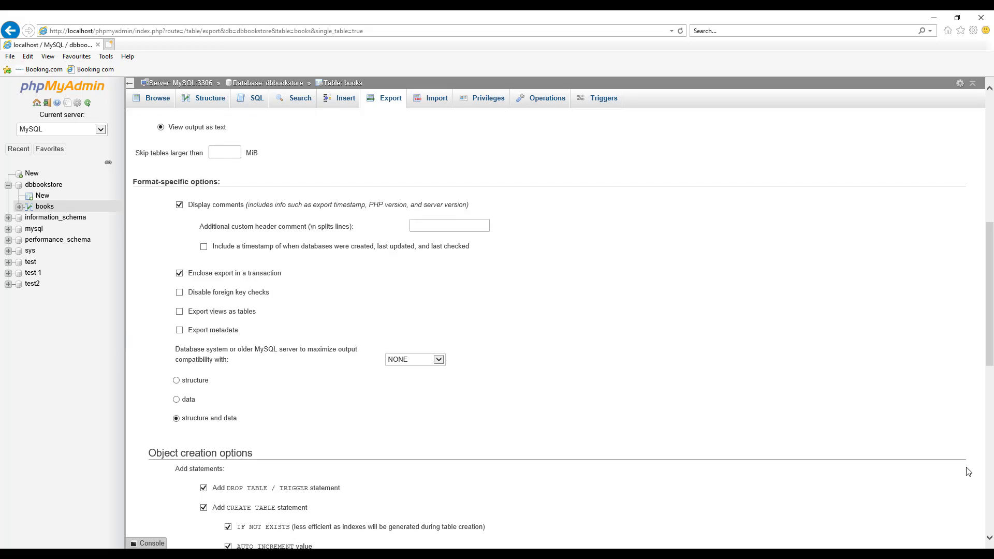
scroll(957, 470, "down", 6)
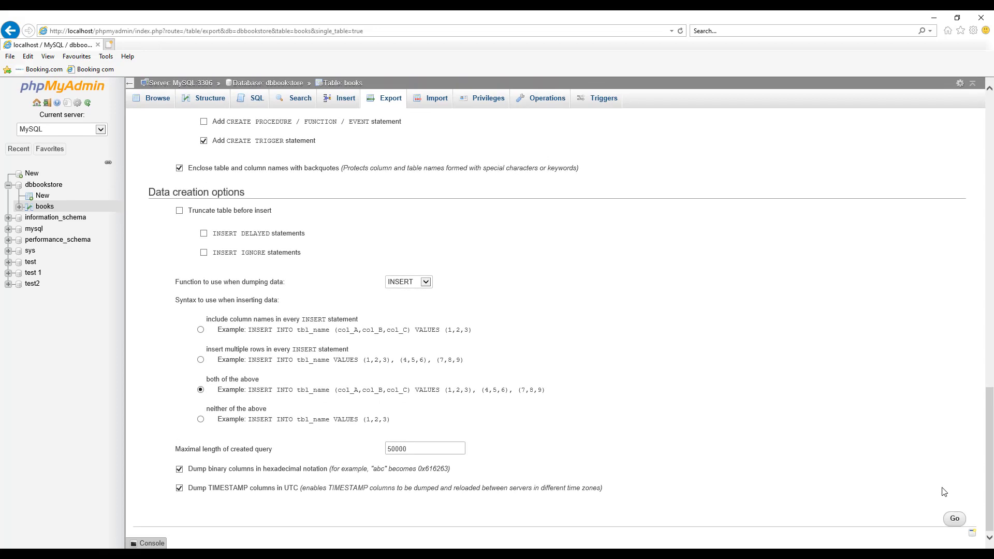
left_click(954, 519)
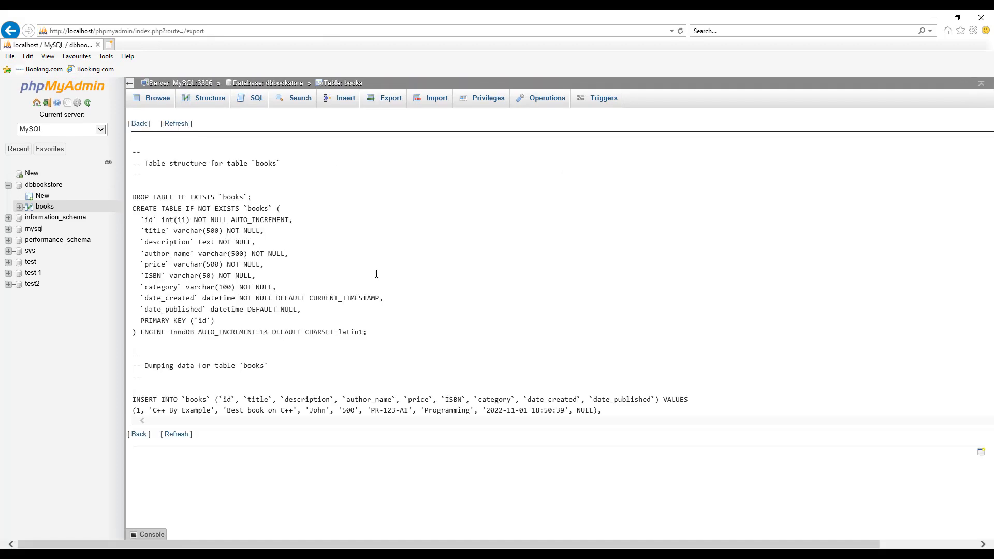
Examine the exported SQL structure and data statements for the books table, and open the table's import options
scroll(377, 275, "up", 2)
scroll(377, 280, "down", 4)
scroll(377, 283, "down", 3)
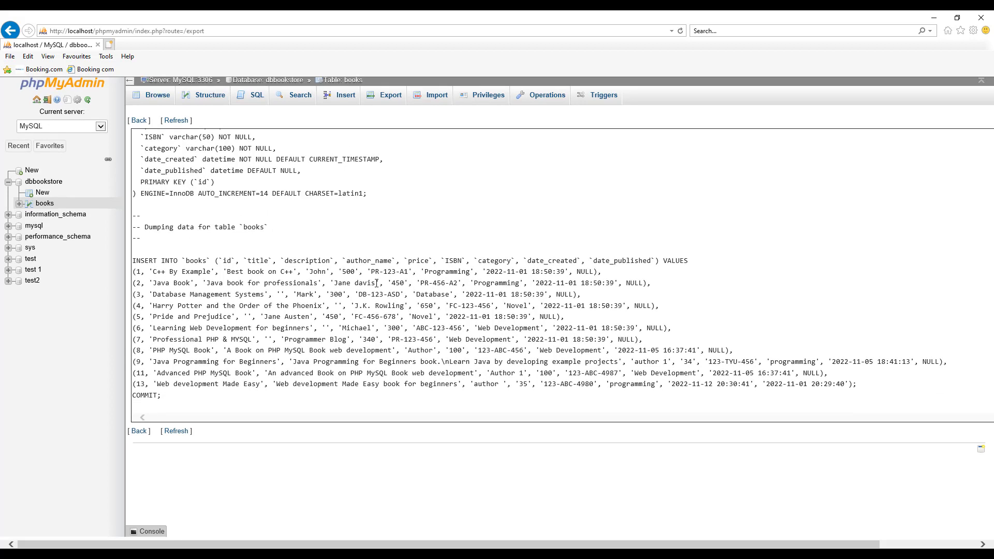
scroll(377, 283, "up", 3)
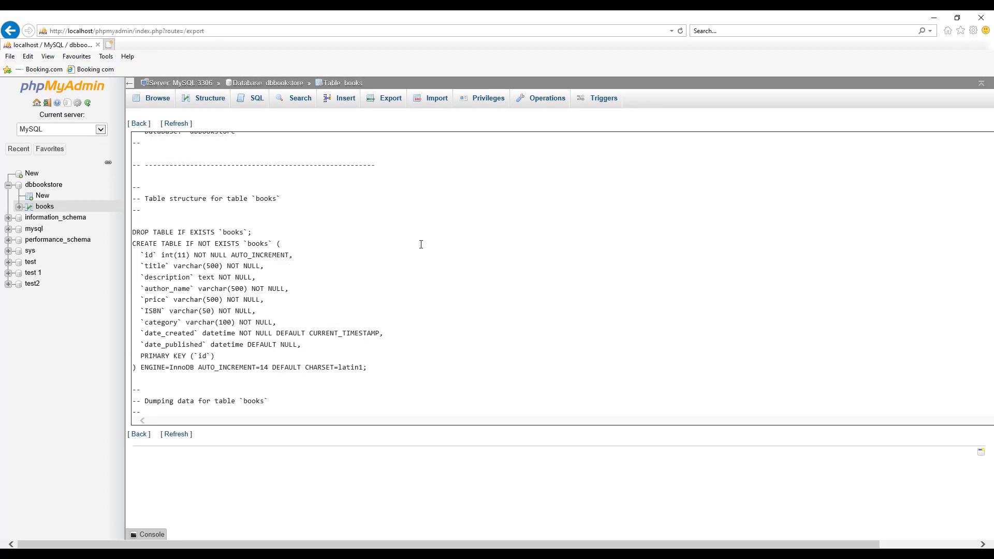
scroll(364, 243, "up", 5)
left_click(435, 98)
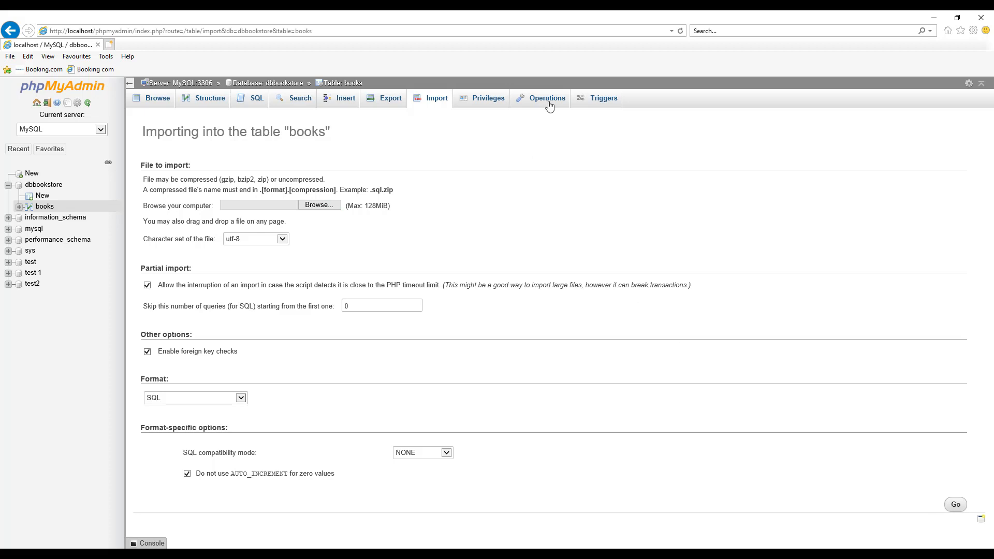
Run an SQL query that selects all columns from books where id = 1
left_click(256, 99)
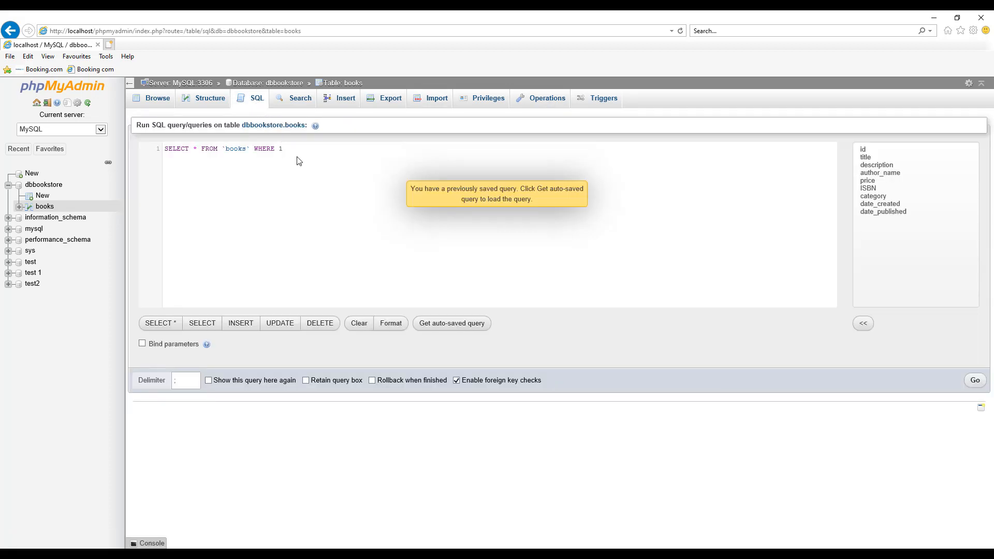
key("BackSpace")
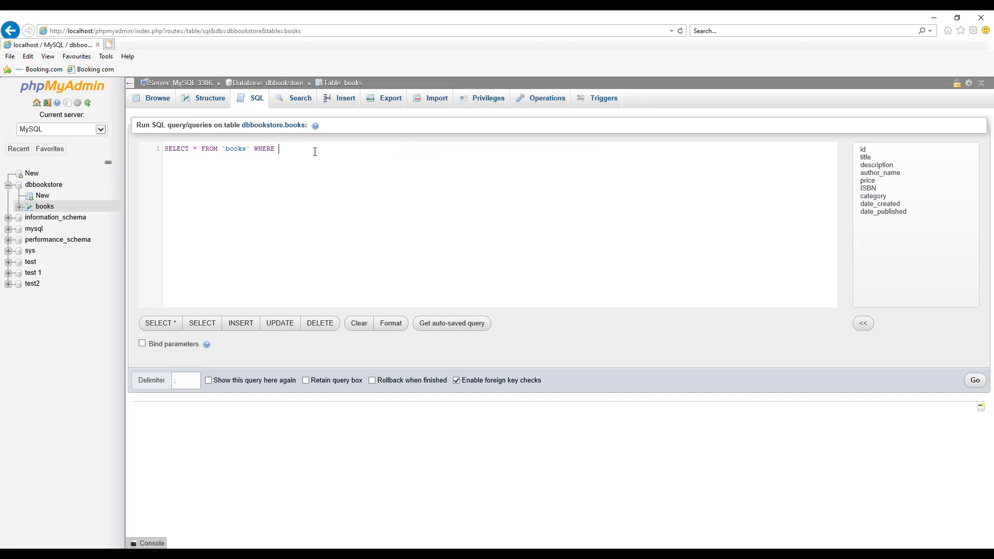
type("id = 1")
left_click(973, 382)
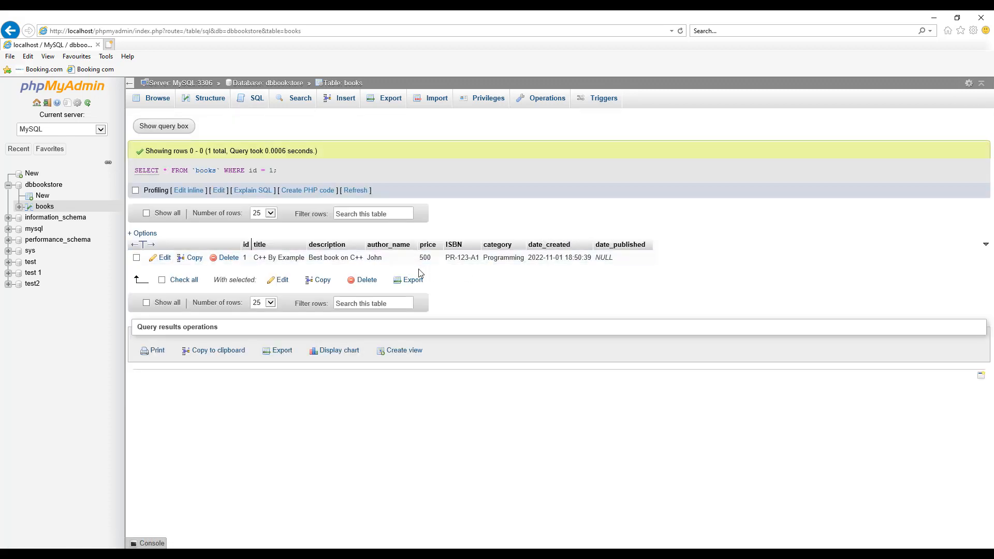
Run an SQL query that selects only id, title and category from books, keeping the condition WHERE 1
left_click(241, 97)
left_click(197, 147)
key("BackSpace")
type("id, ti")
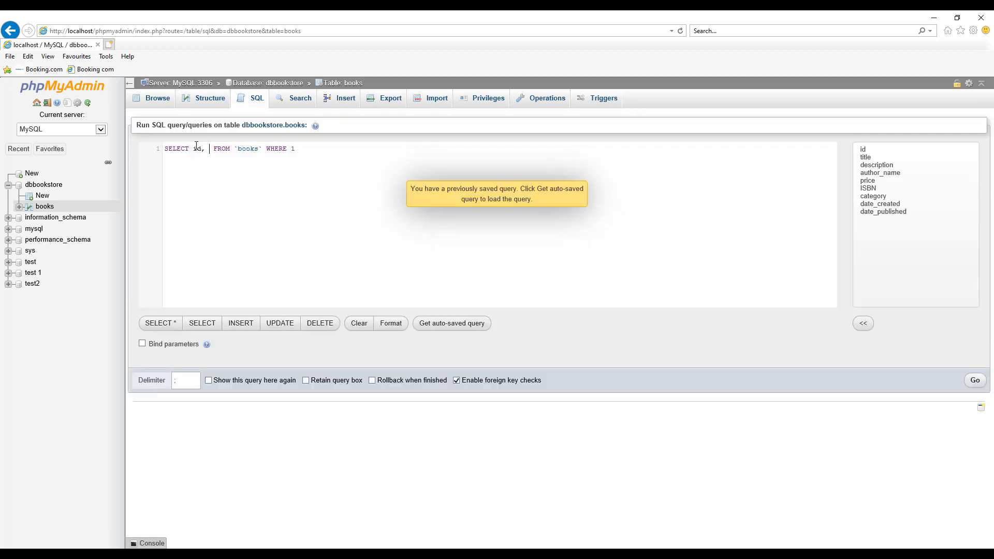
type("tle, ca")
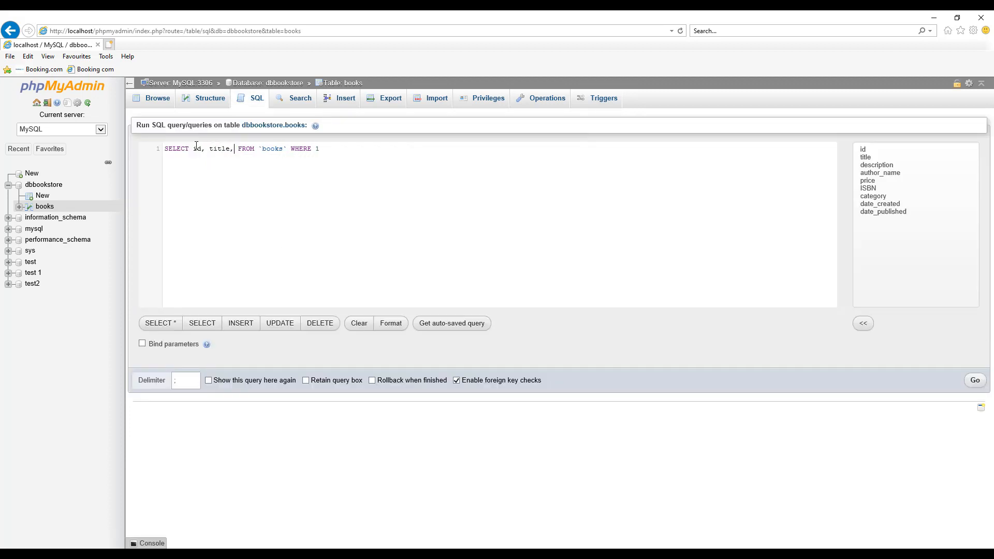
type("teg")
key("Return")
left_click(364, 150)
left_click(974, 380)
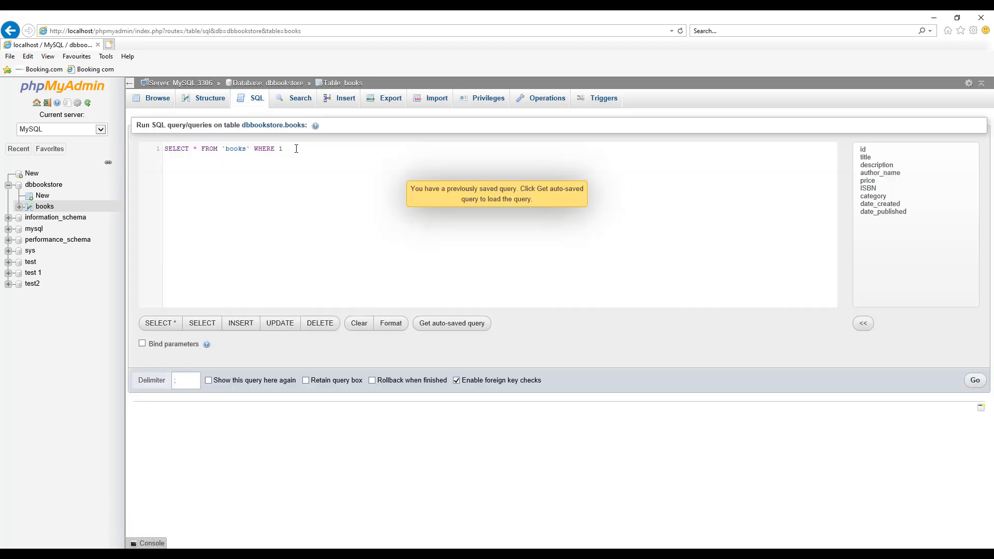
Run an SQL query that selects all columns from books where category = 'programming'
key("BackSpace")
type("category ")
type("= ''programming")
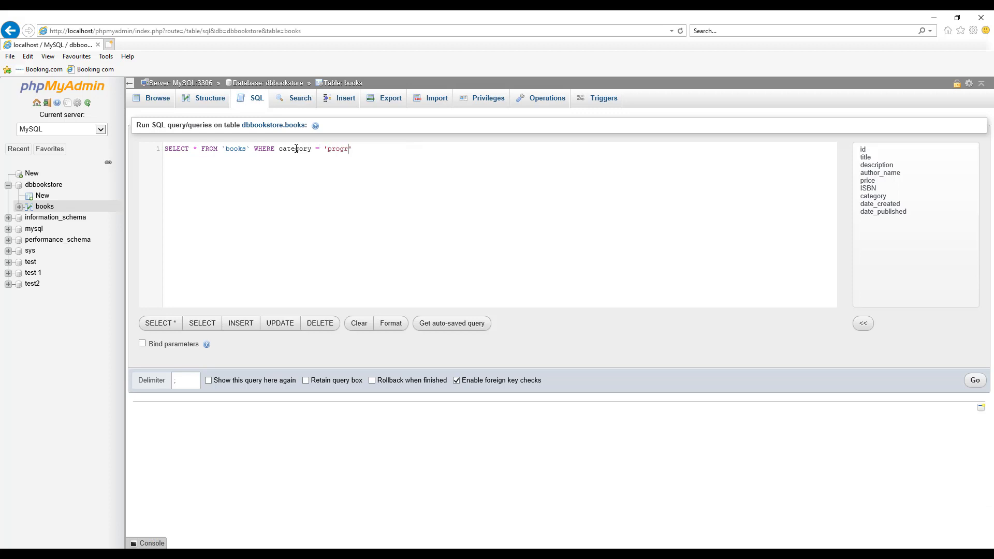
left_click(975, 380)
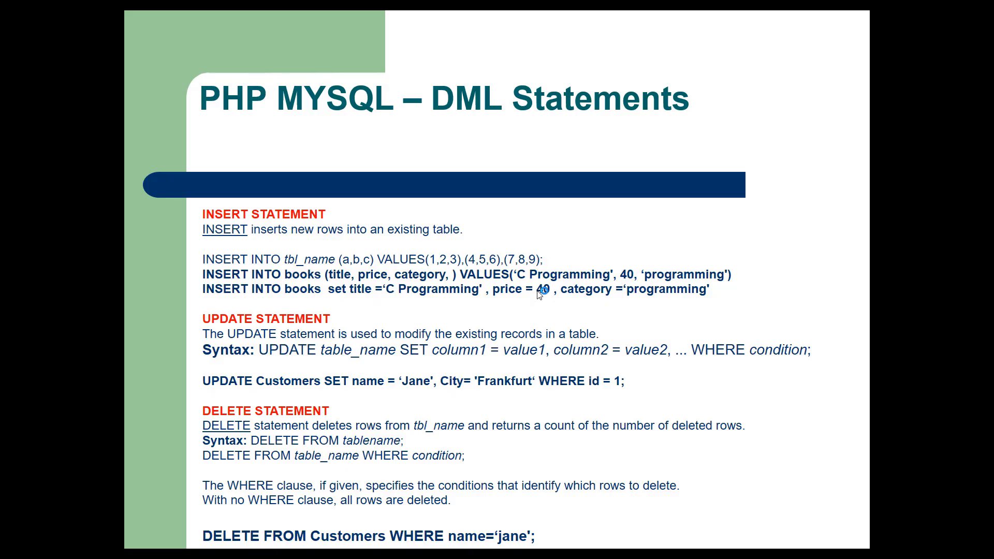